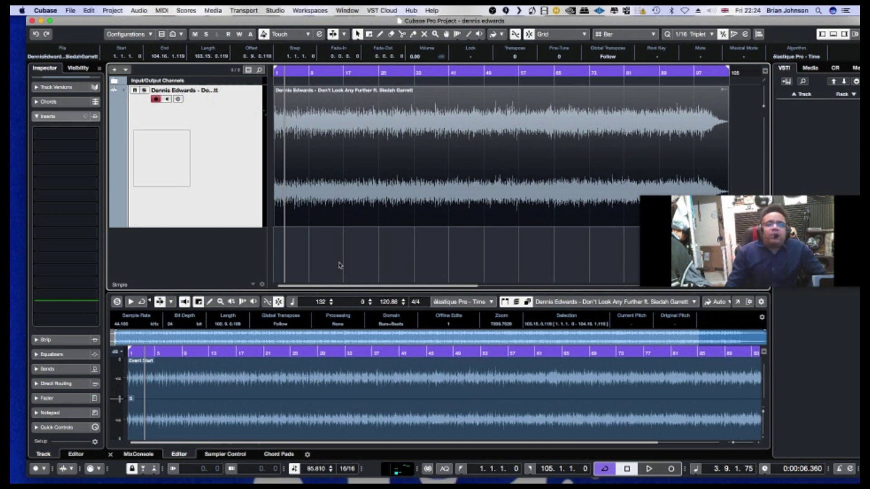
Step: Apply the Time Stretch process to the Dennis Edwards audio event, using the locators for its range
{"action": "key", "text": "super+z"}
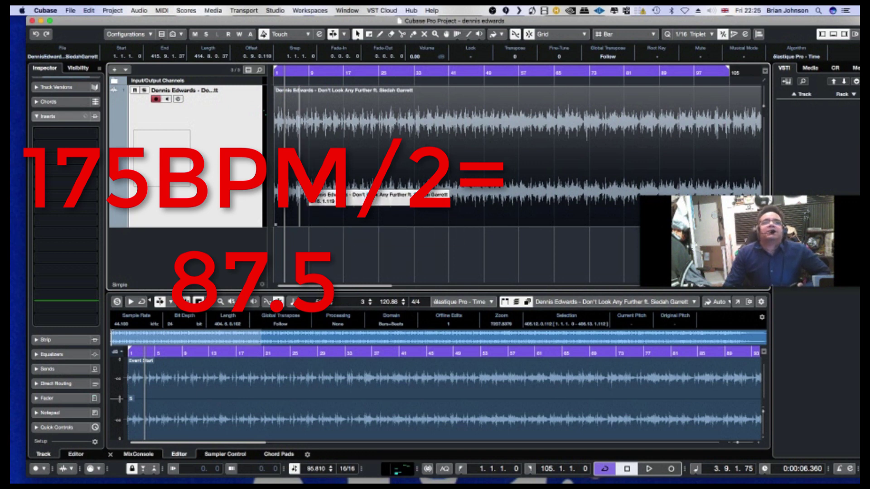
{"action": "right_click", "coordinate": [447, 195]}
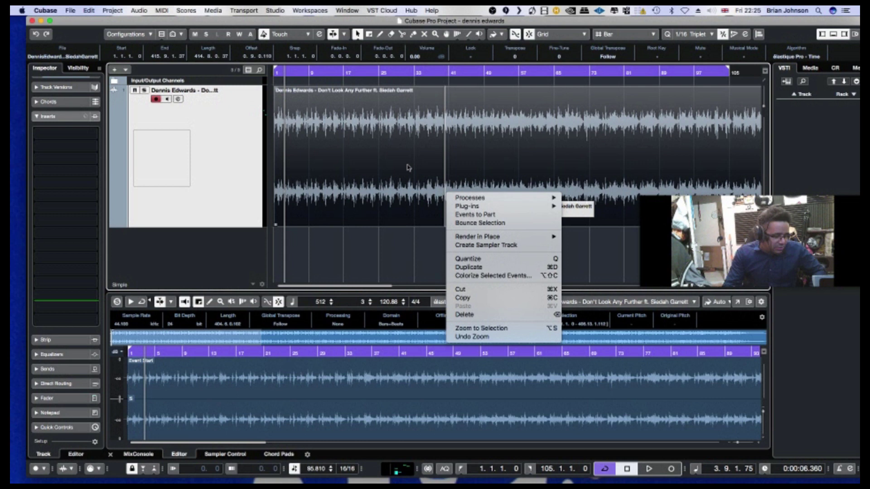
{"action": "mouse_move", "coordinate": [505, 198]}
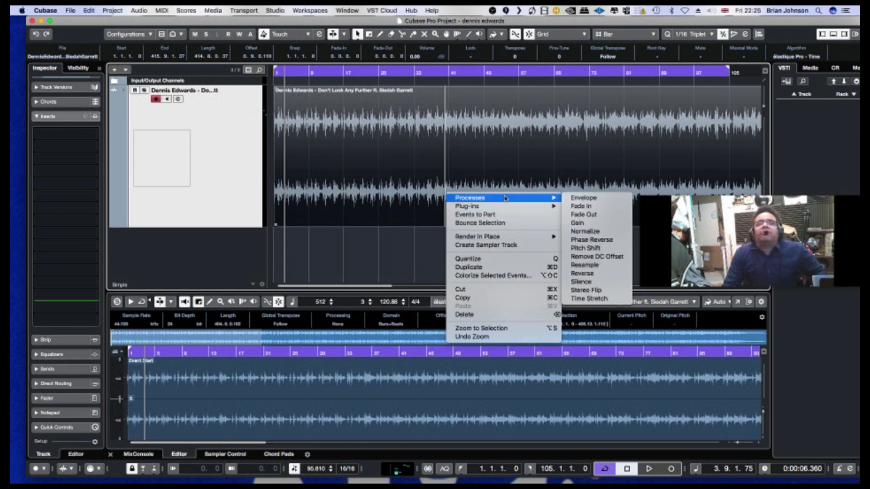
{"action": "left_click", "coordinate": [591, 301]}
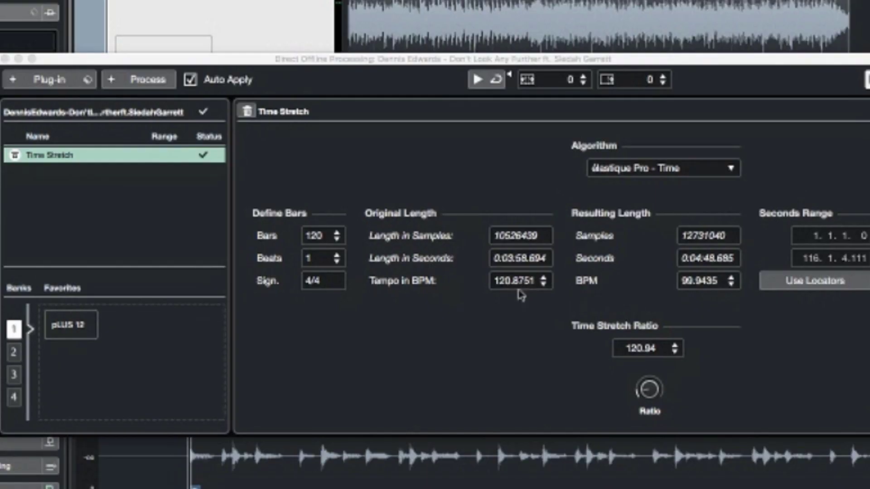
{"action": "left_click", "coordinate": [801, 291]}
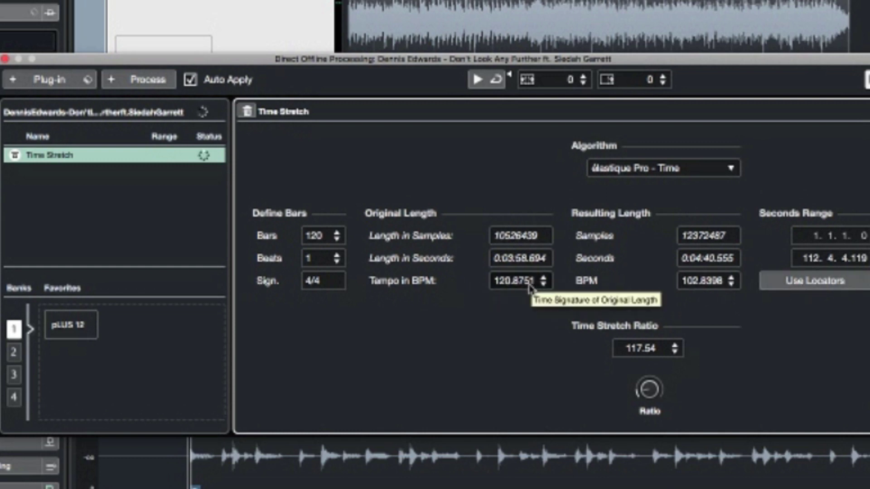
Step: Set the Time Stretch original tempo to 95.81 BPM and the resulting tempo to 87.5 BPM
{"action": "left_click", "coordinate": [528, 284]}
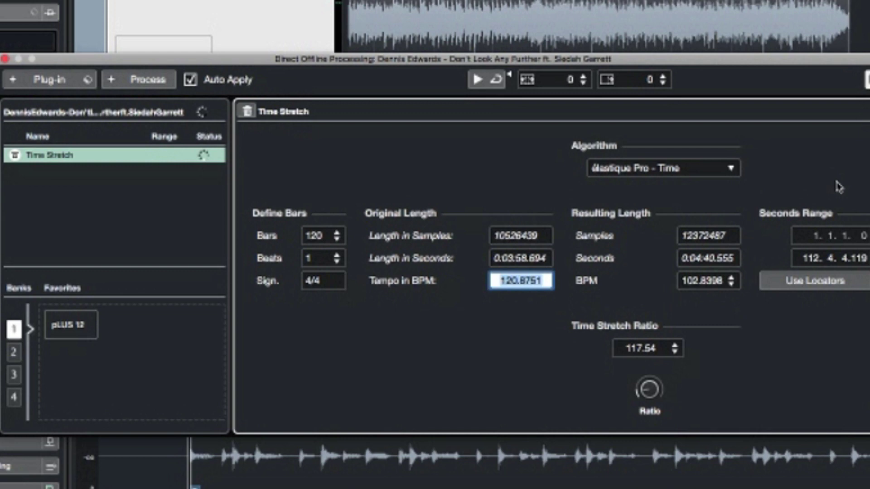
{"action": "type", "text": "95"}
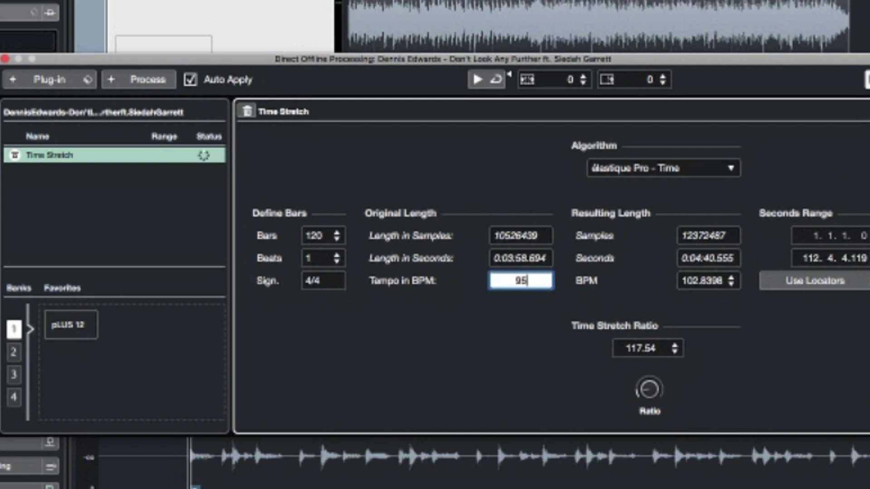
{"action": "type", "text": ".810"}
{"action": "key", "text": "Return"}
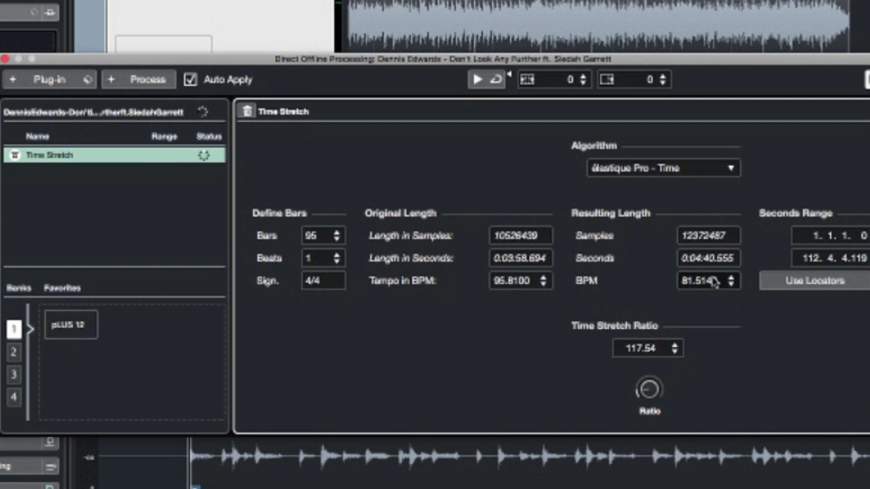
{"action": "left_click", "coordinate": [713, 281]}
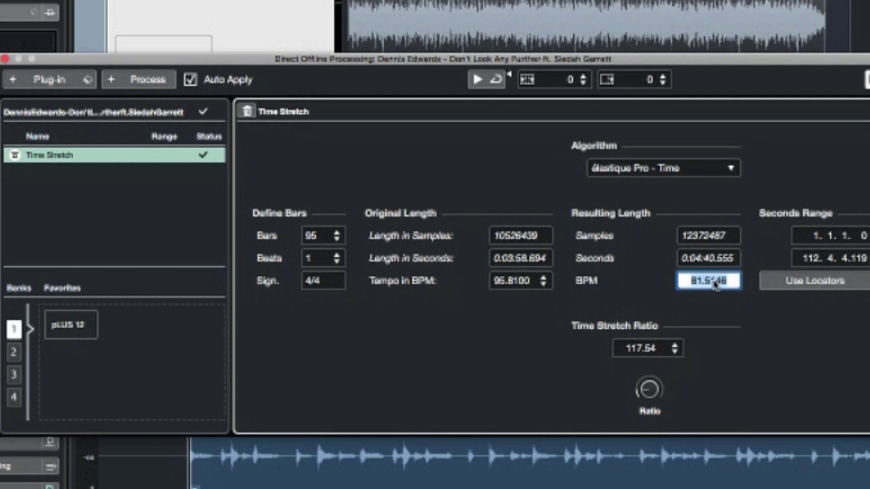
{"action": "type", "text": "87"}
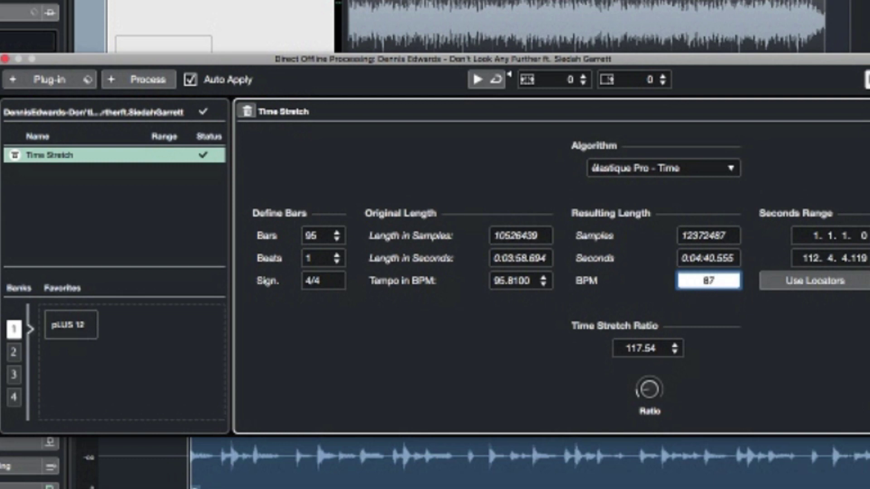
{"action": "type", "text": ".5"}
{"action": "key", "text": "Return"}
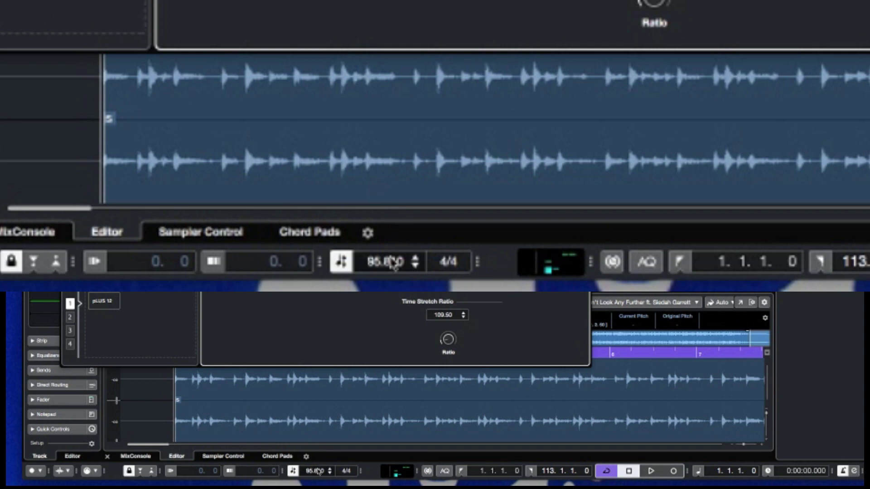
Step: Set the project tempo to 87.5 BPM
{"action": "double_click", "coordinate": [388, 260]}
{"action": "type", "text": "87.5"}
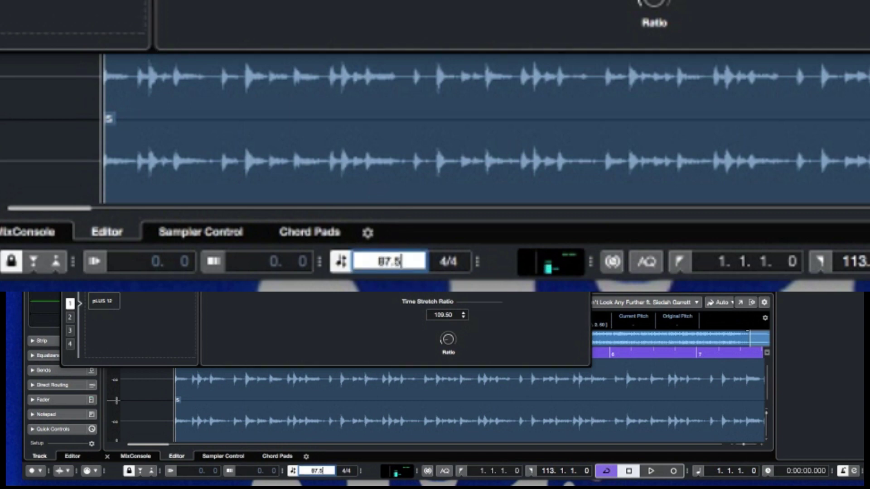
{"action": "key", "text": "Return"}
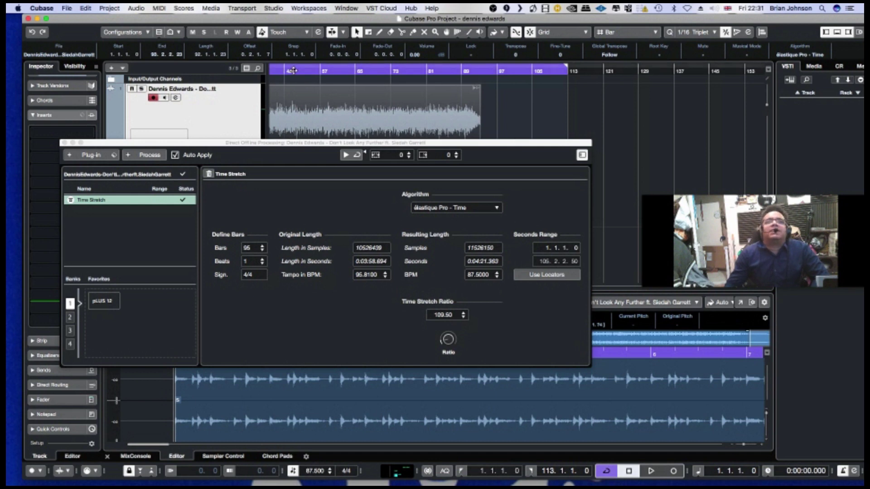
Step: Play the stretched song from the project start, close the offline processing window, and replay the song from the beginning
{"action": "left_click", "coordinate": [293, 71]}
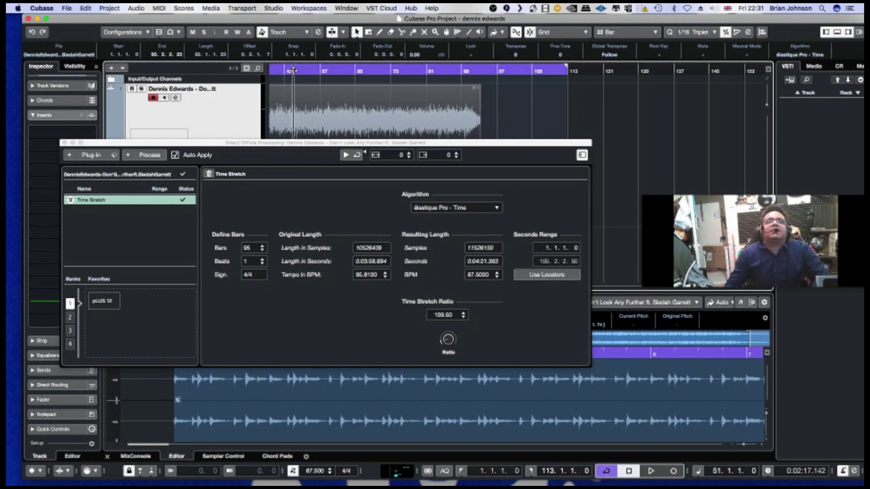
{"action": "key", "text": "period"}
{"action": "key", "text": "space"}
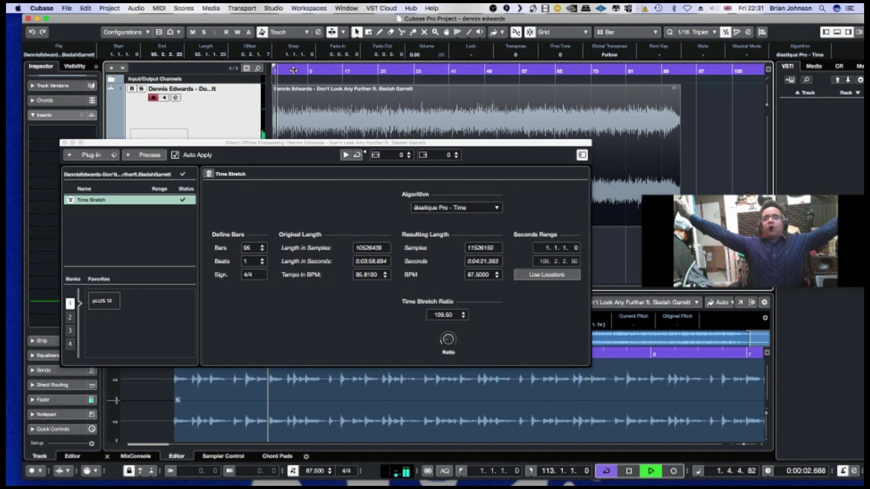
{"action": "left_click_drag", "start_coordinate": [294, 71], "coordinate": [331, 4]}
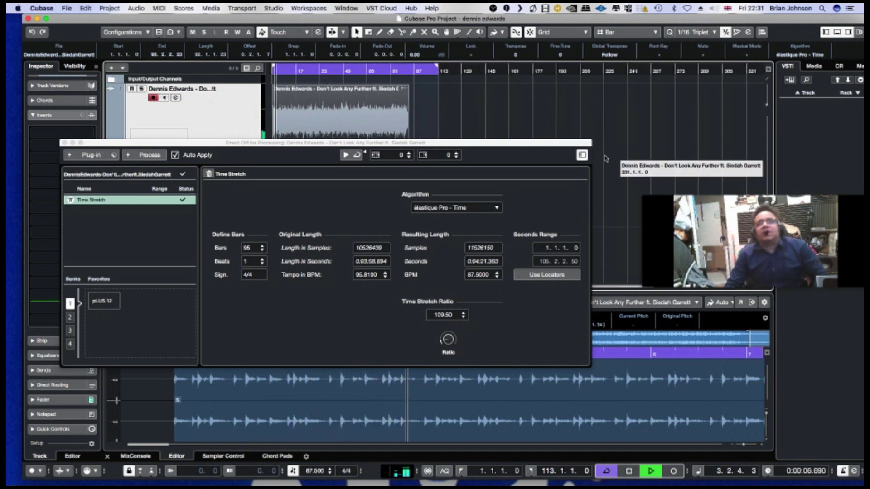
{"action": "key", "text": "space"}
{"action": "left_click", "coordinate": [64, 143]}
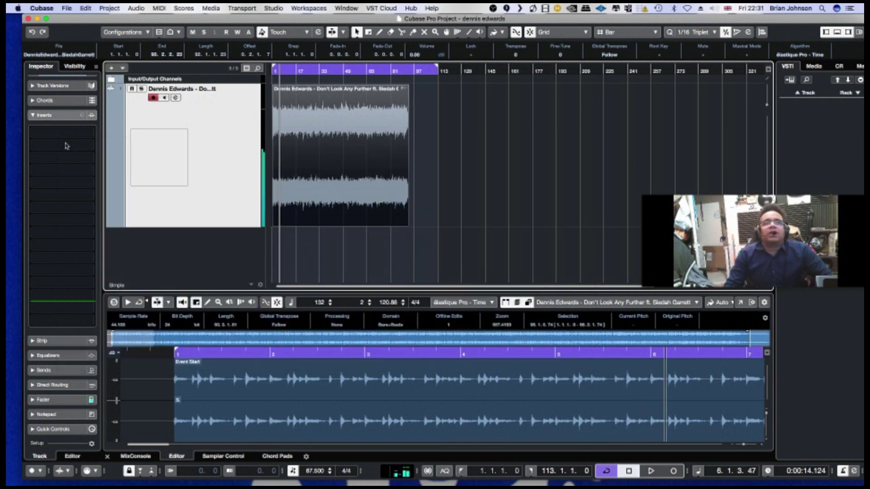
{"action": "key", "text": "Home"}
{"action": "key", "text": "space"}
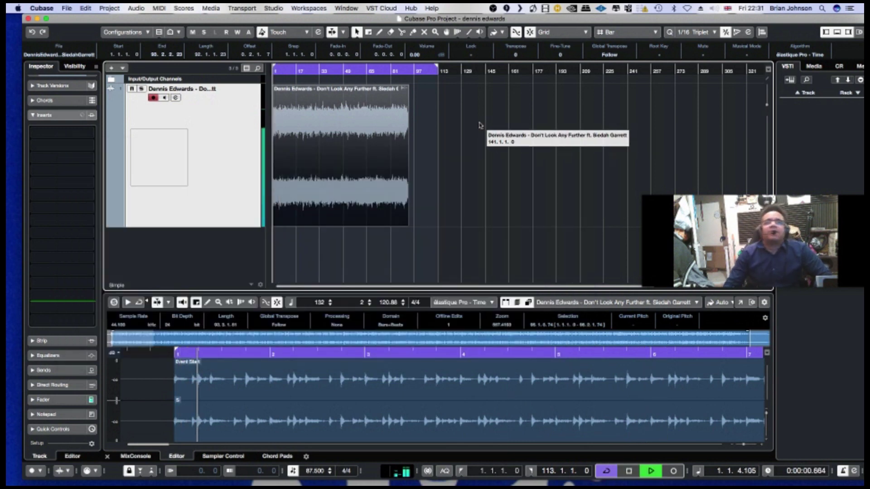
Step: Switch to Finder and browse the Sound Library New drive for drum break samples
{"action": "mouse_move", "coordinate": [68, 484]}
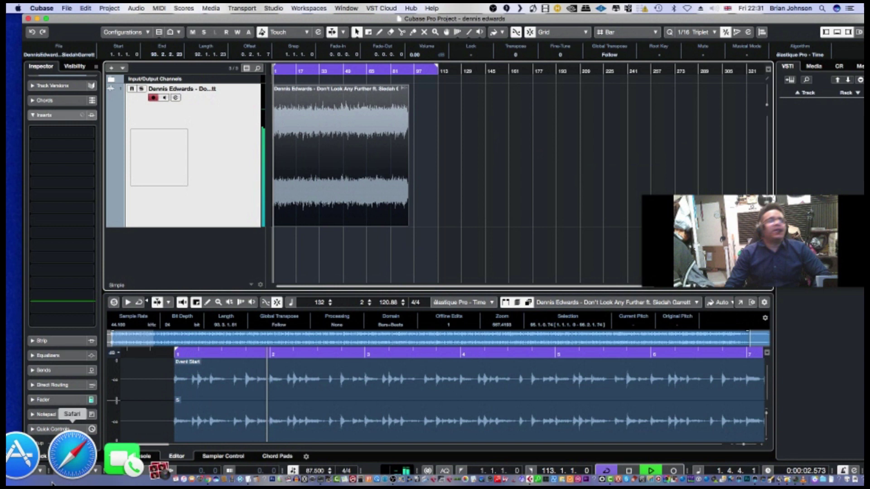
{"action": "left_click", "coordinate": [38, 455]}
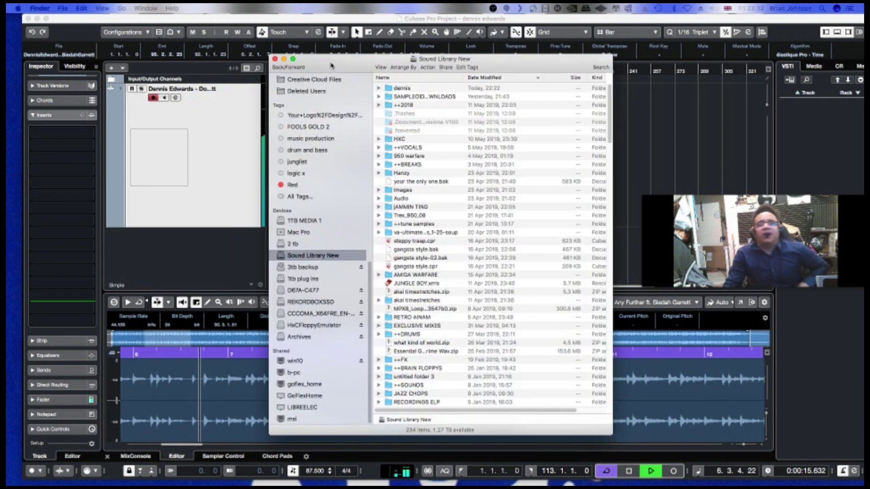
{"action": "left_click_drag", "start_coordinate": [330, 64], "coordinate": [435, 77]}
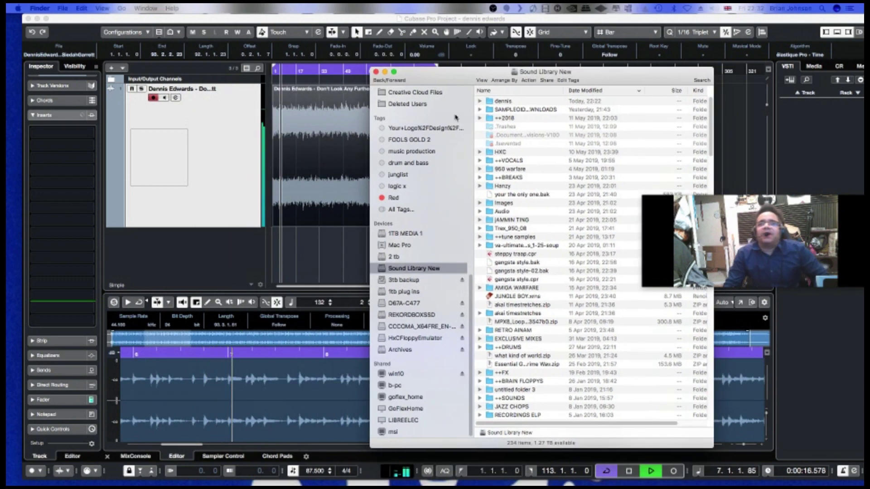
{"action": "scroll", "coordinate": [543, 204], "scroll_direction": "down", "scroll_amount": 5}
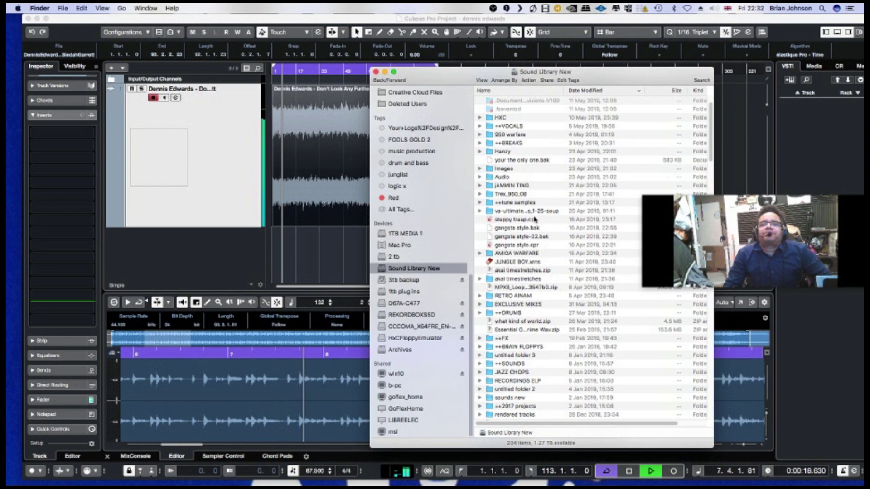
{"action": "scroll", "coordinate": [534, 219], "scroll_direction": "down", "scroll_amount": 15}
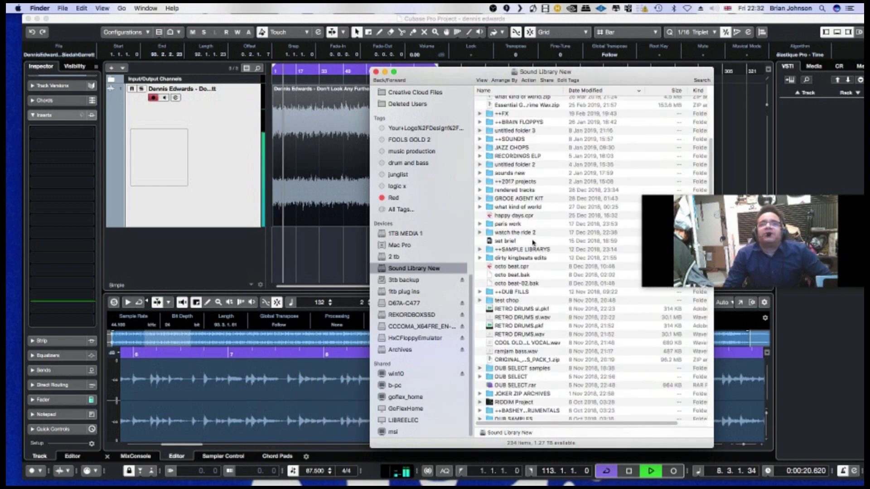
{"action": "scroll", "coordinate": [536, 279], "scroll_direction": "down", "scroll_amount": 14}
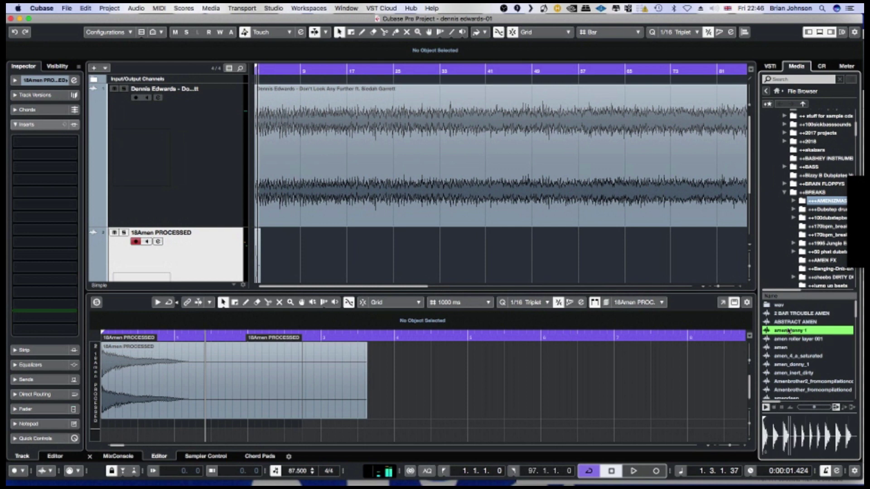
Step: Audition the amen break samples listed in the file browser, from amen donny 1 down to amendeep
{"action": "key", "text": "Down"}
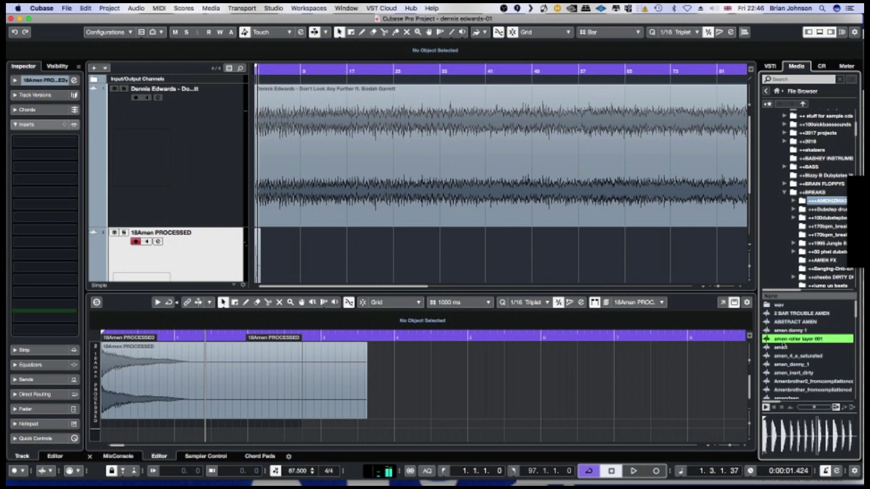
{"action": "left_click", "coordinate": [780, 330]}
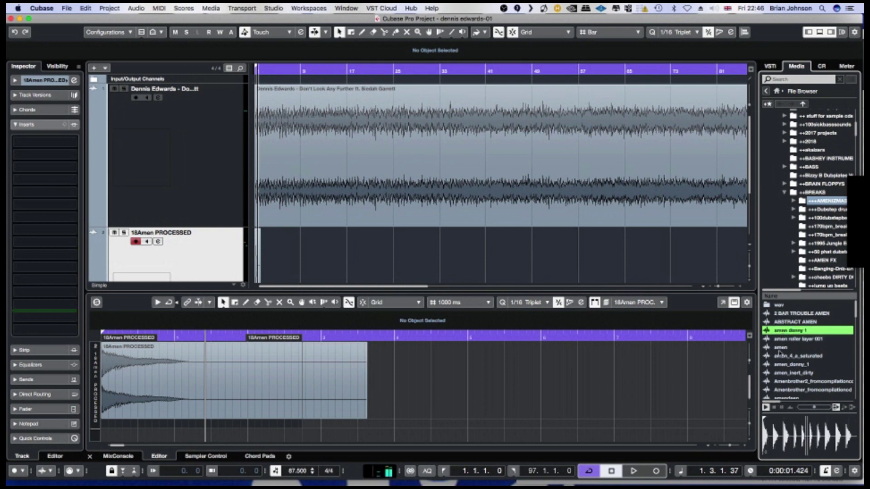
{"action": "left_click", "coordinate": [780, 355]}
{"action": "left_click", "coordinate": [779, 363]}
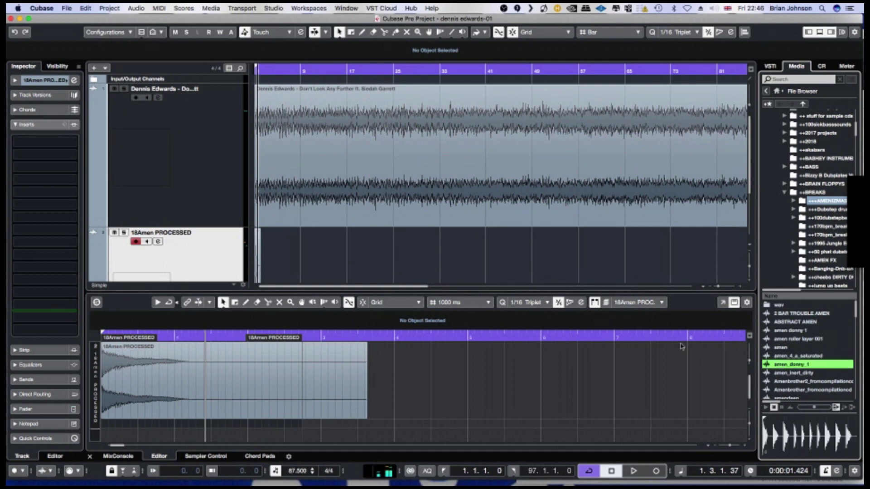
{"action": "left_click", "coordinate": [782, 373]}
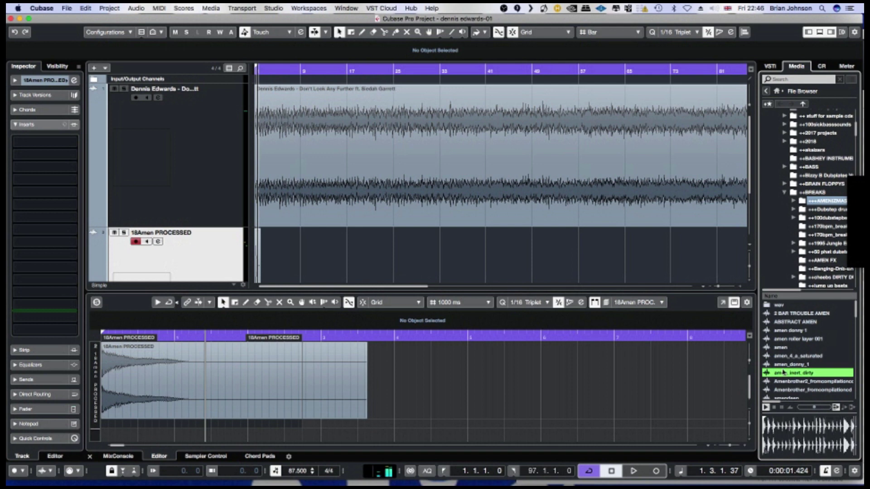
{"action": "key", "text": "Down"}
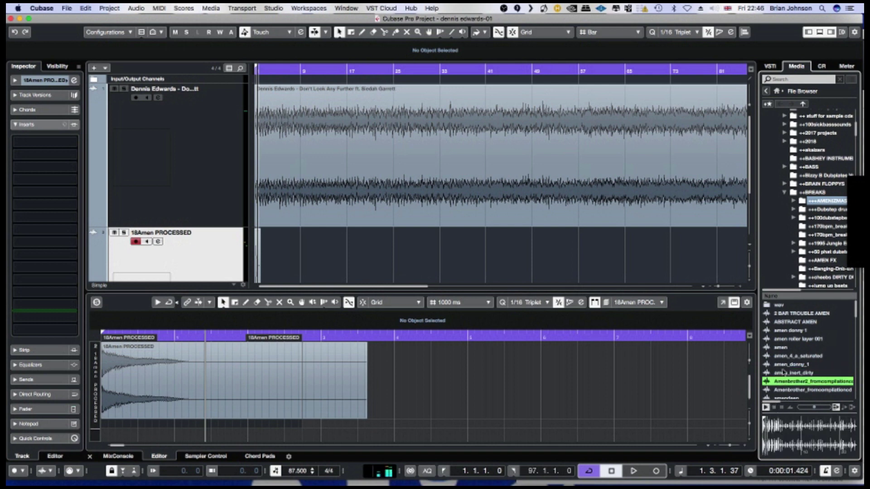
{"action": "key", "text": "Down"}
{"action": "key", "text": "Down"}
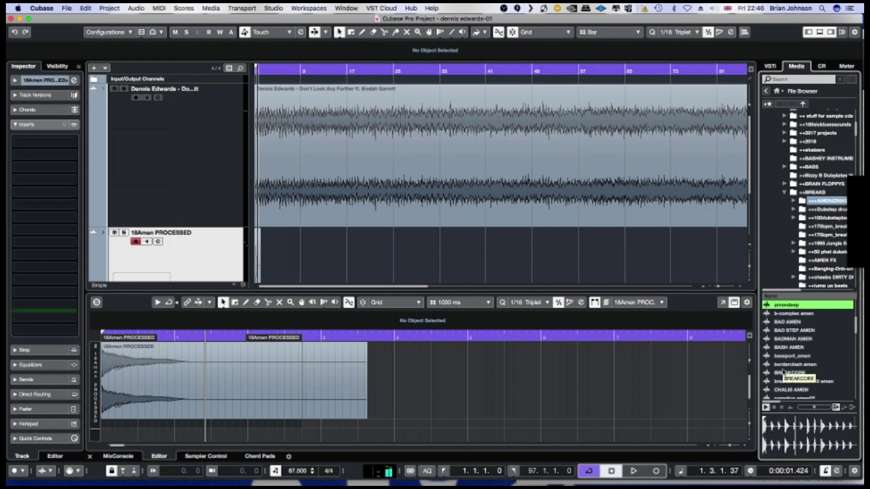
Step: Choose the BAD AMEN break and place it on the 18Amen PROCESSED track at bar 5
{"action": "key", "text": "Down"}
{"action": "key", "text": "Down"}
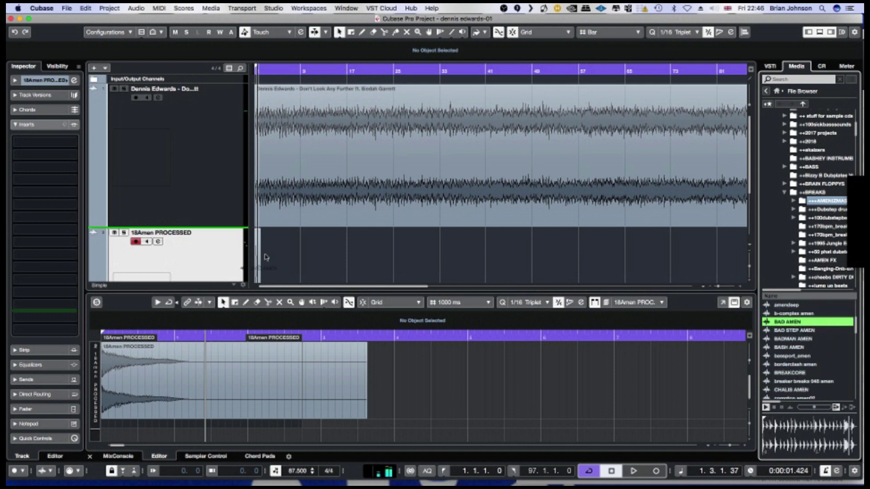
{"action": "left_click_drag", "start_coordinate": [265, 255], "coordinate": [279, 246]}
{"action": "left_click", "coordinate": [330, 250]}
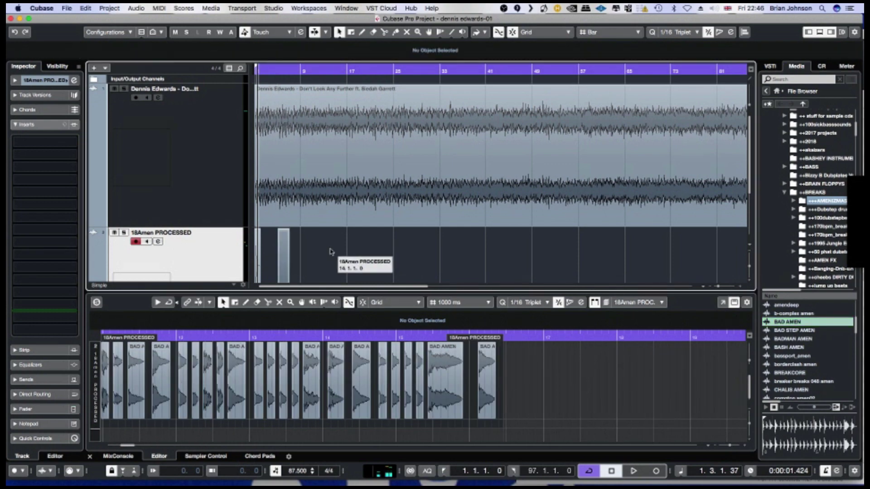
Step: Delete the old short sample at the start of the 18Amen PROCESSED track
{"action": "key", "text": "h"}
{"action": "key", "text": "h"}
{"action": "key", "text": "h"}
{"action": "left_click", "coordinate": [262, 252]}
{"action": "key", "text": "Delete"}
Step: Move the BAD AMEN part to bar 1 and play it together with the song
{"action": "left_click", "coordinate": [329, 251]}
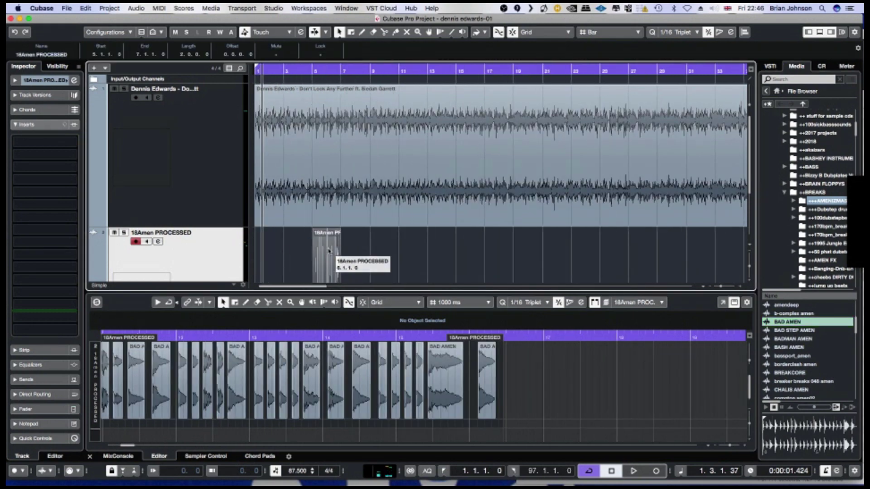
{"action": "left_click_drag", "start_coordinate": [329, 250], "coordinate": [270, 262]}
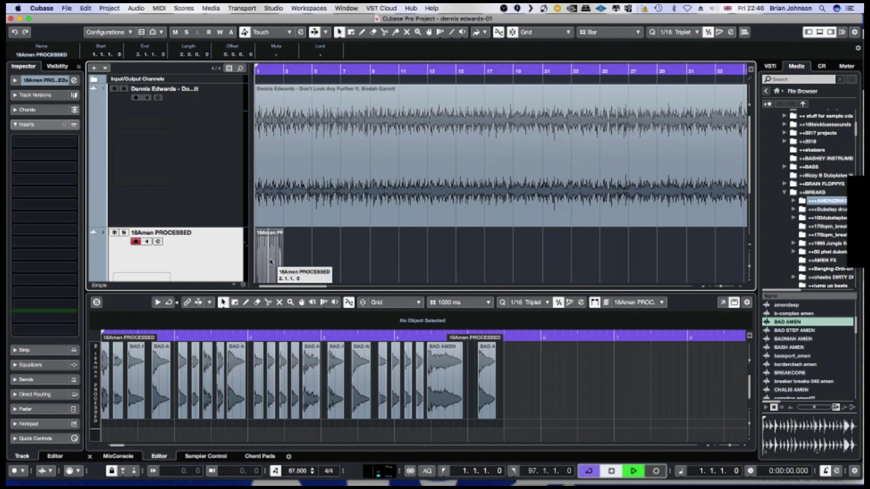
{"action": "key", "text": "space"}
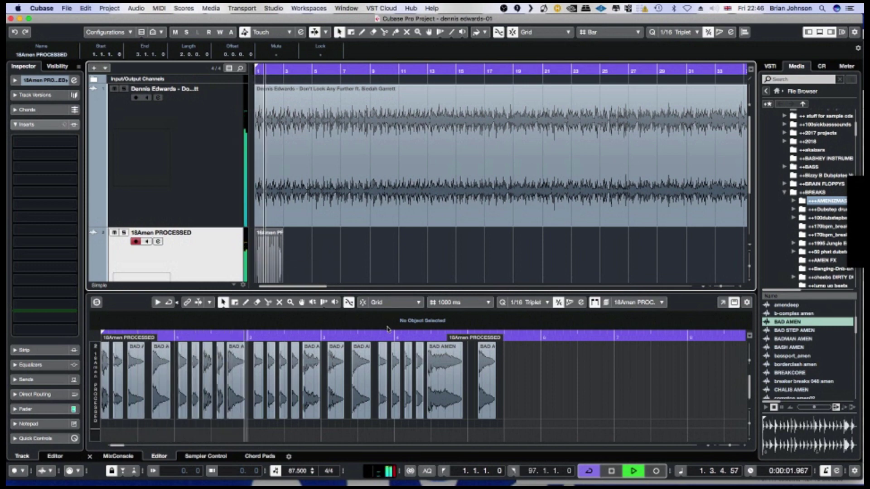
Step: Stop playback, turn off cycle mode, and play a short passage of the song from about bar 61
{"action": "key", "text": "space"}
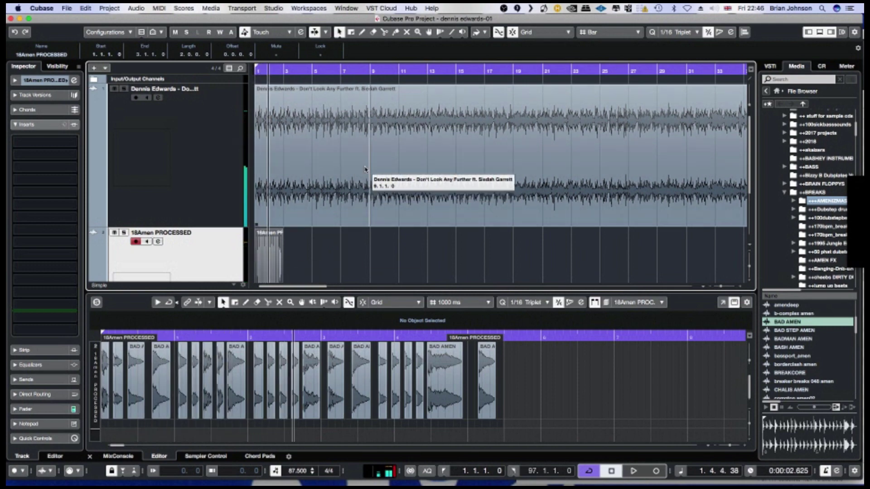
{"action": "left_click", "coordinate": [362, 168]}
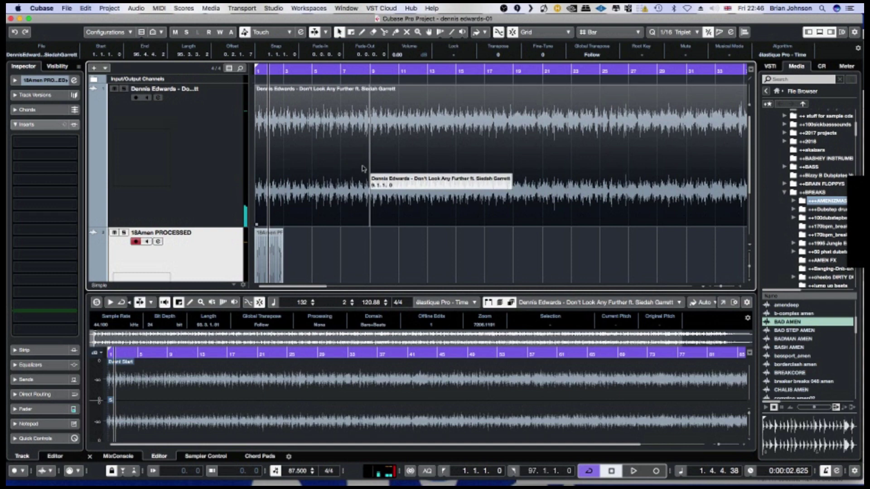
{"action": "key", "text": "g"}
{"action": "key", "text": "g"}
{"action": "key", "text": "g"}
{"action": "key", "text": "g"}
{"action": "key", "text": "g"}
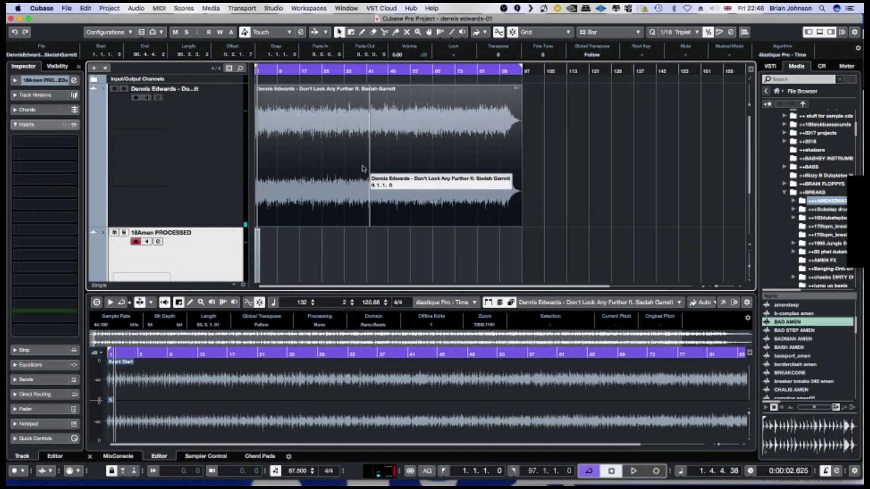
{"action": "key", "text": "slash"}
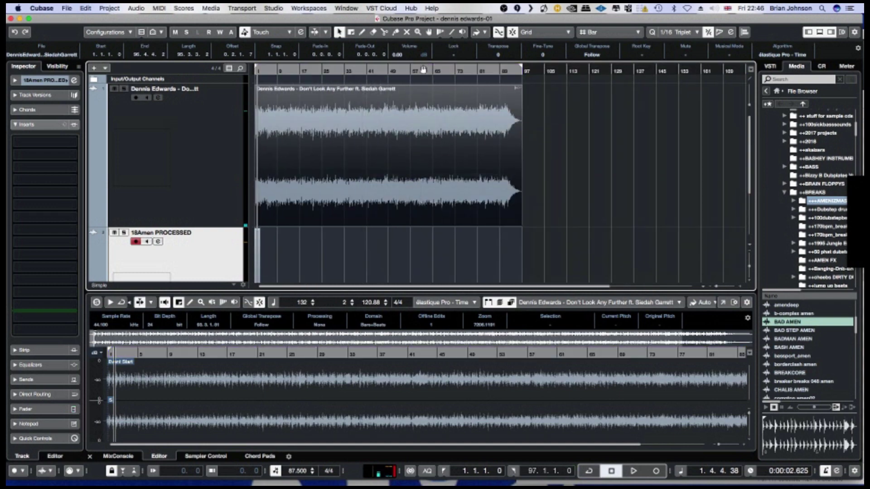
{"action": "left_click", "coordinate": [422, 70]}
{"action": "key", "text": "space"}
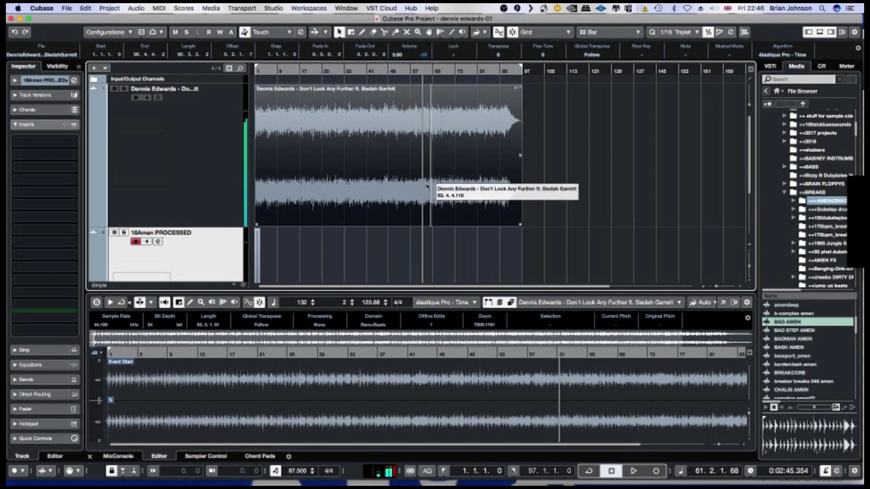
{"action": "double_click", "coordinate": [299, 471]}
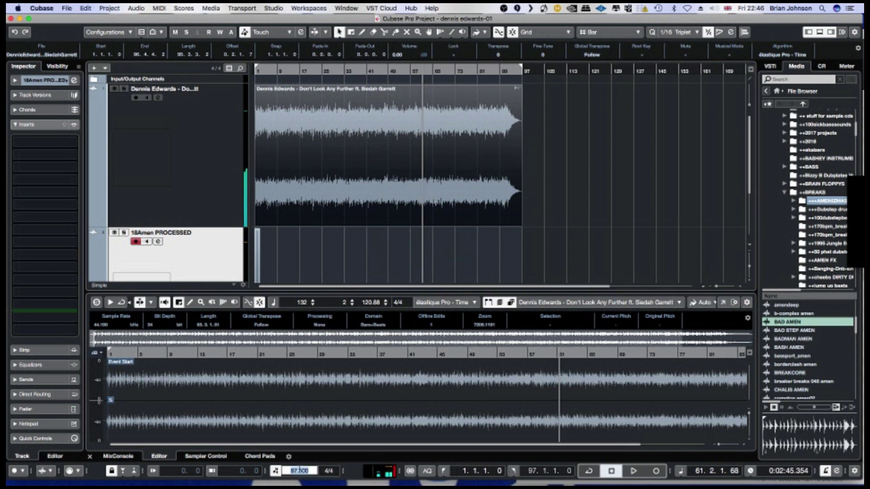
{"action": "right_click", "coordinate": [299, 471]}
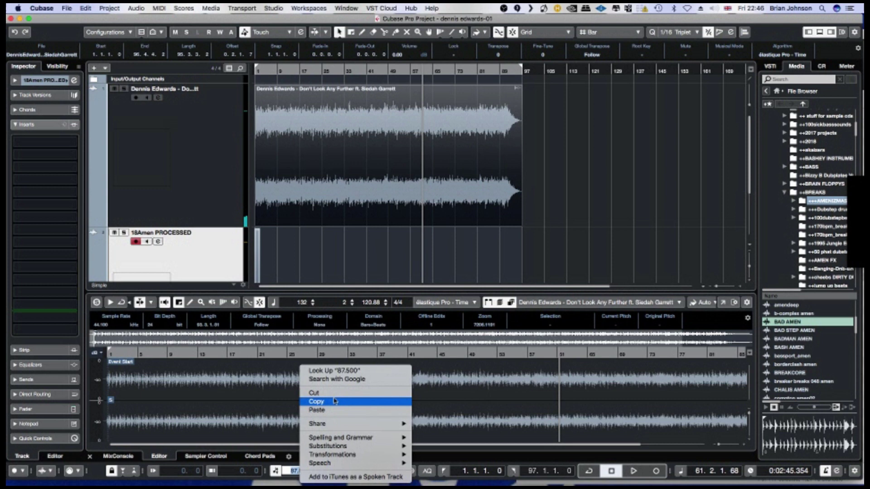
{"action": "left_click", "coordinate": [317, 401]}
{"action": "left_click", "coordinate": [582, 191]}
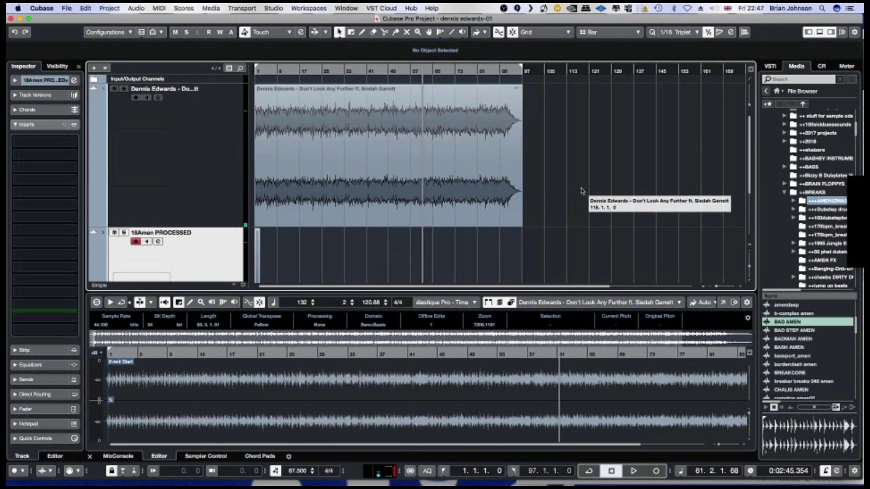
Step: Return to the project start, set the project tempo to 175 BPM, and play the song with the amen part
{"action": "key", "text": "period"}
{"action": "key", "text": "space"}
{"action": "key", "text": "space"}
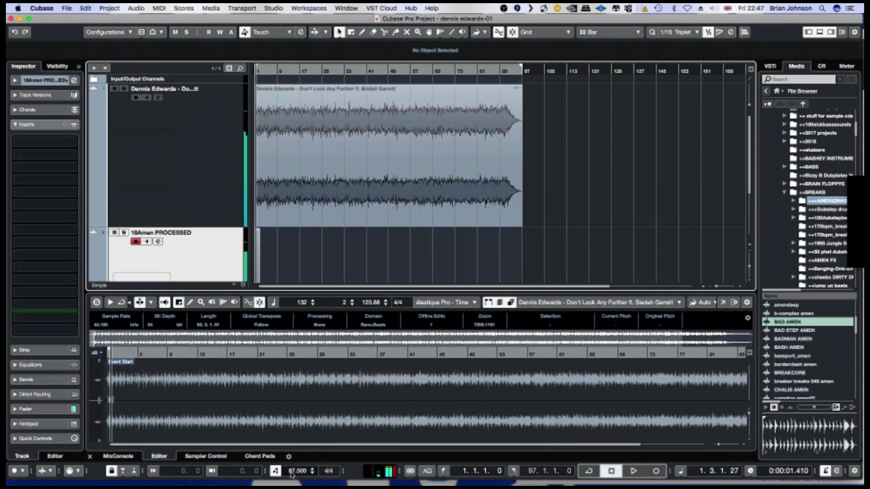
{"action": "double_click", "coordinate": [299, 471]}
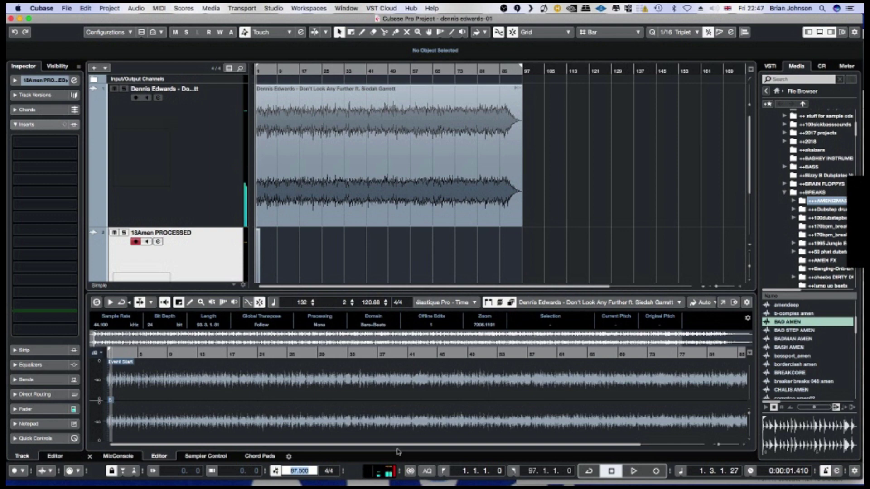
{"action": "key", "text": "Return"}
{"action": "key", "text": "space"}
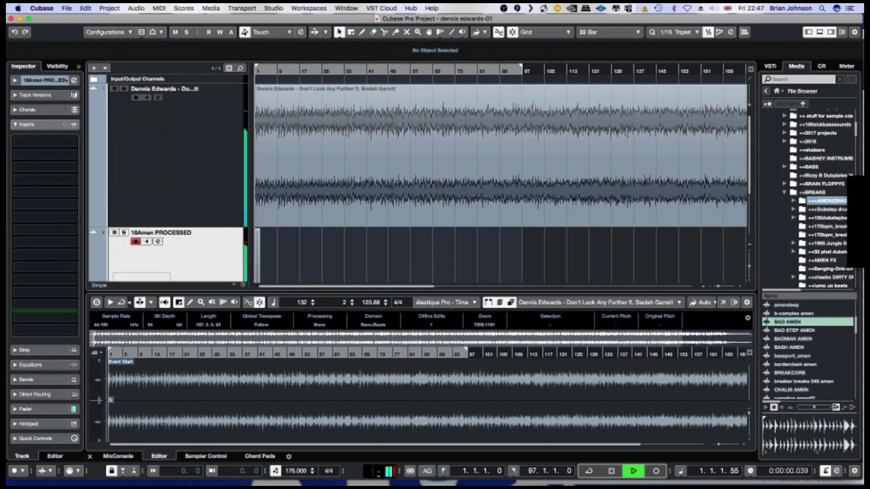
{"action": "key", "text": "h"}
{"action": "key", "text": "h"}
{"action": "key", "text": "h"}
{"action": "key", "text": "h"}
{"action": "key", "text": "h"}
{"action": "key", "text": "h"}
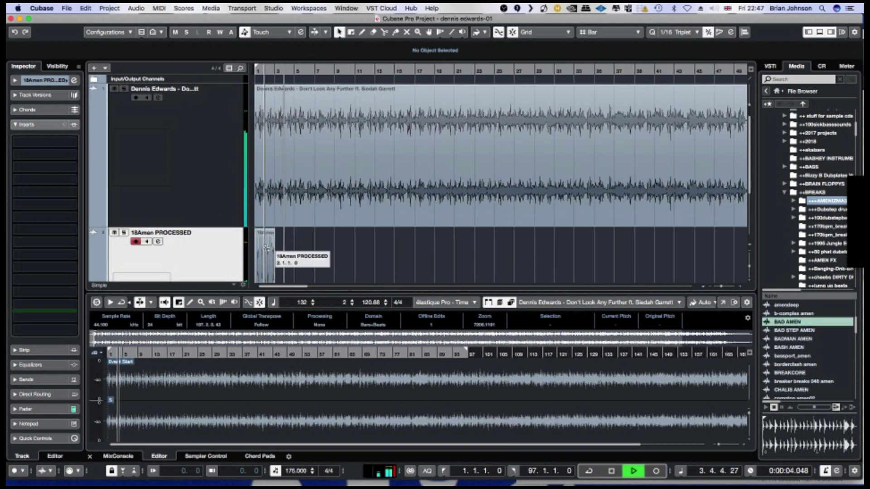
Step: Copy the two-bar amen part repeatedly back to back on the 18Amen PROCESSED track, filling it up to bar 17
{"action": "double_click", "coordinate": [284, 246]}
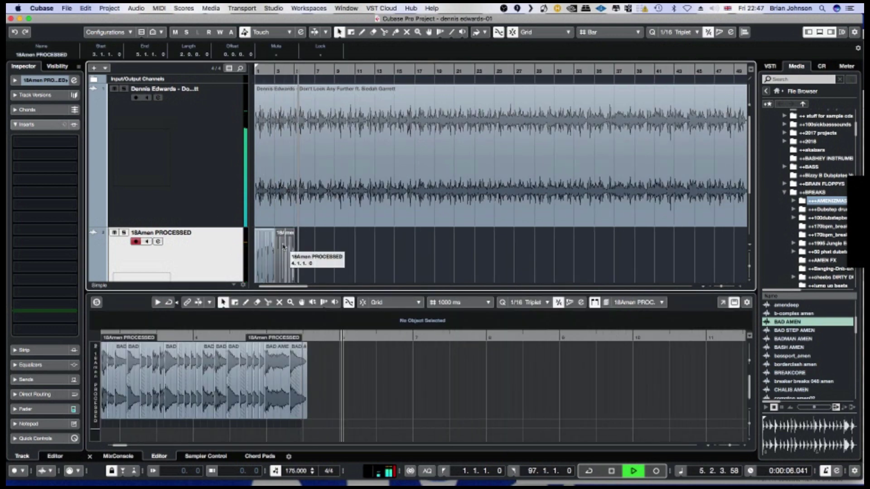
{"action": "key", "text": "KP_Decimal"}
{"action": "mouse_move", "coordinate": [307, 245]}
{"action": "left_mouse_down"}
{"action": "mouse_move", "coordinate": [264, 256]}
{"action": "mouse_move", "coordinate": [315, 256]}
{"action": "mouse_move", "coordinate": [308, 259]}
{"action": "mouse_move", "coordinate": [309, 243]}
{"action": "mouse_move", "coordinate": [258, 252]}
{"action": "mouse_move", "coordinate": [300, 243]}
{"action": "left_mouse_up"}
{"action": "key", "text": "g"}
{"action": "key", "text": "g"}
{"action": "key", "text": "g"}
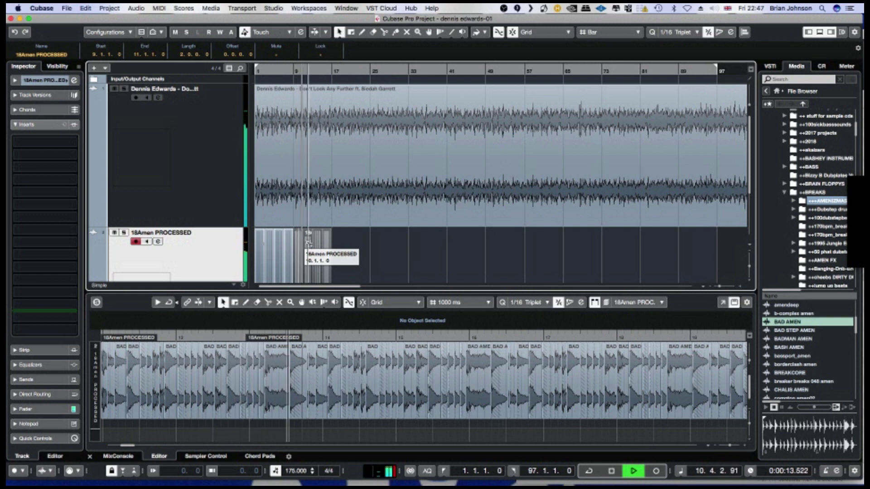
Step: Copy the last eight bars of amen parts to bar 17 and again to bar 25, and clear the selection
{"action": "left_click_drag", "start_coordinate": [308, 243], "coordinate": [348, 244]}
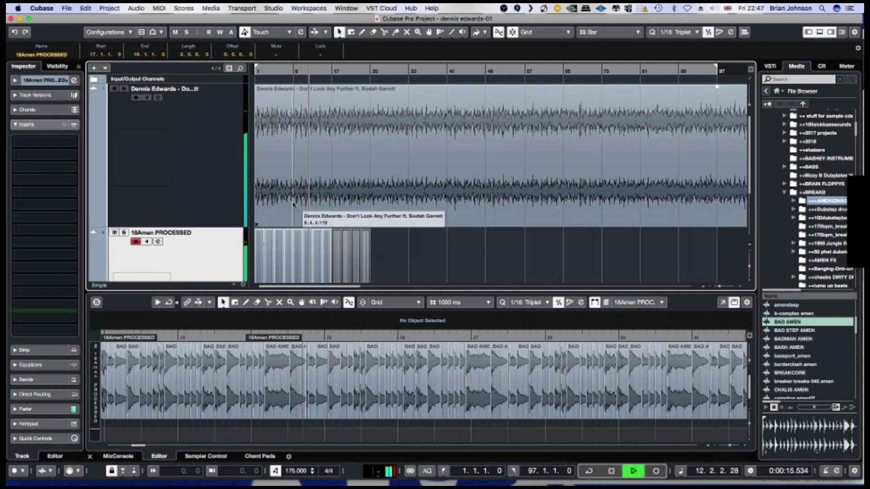
{"action": "left_click", "coordinate": [198, 178]}
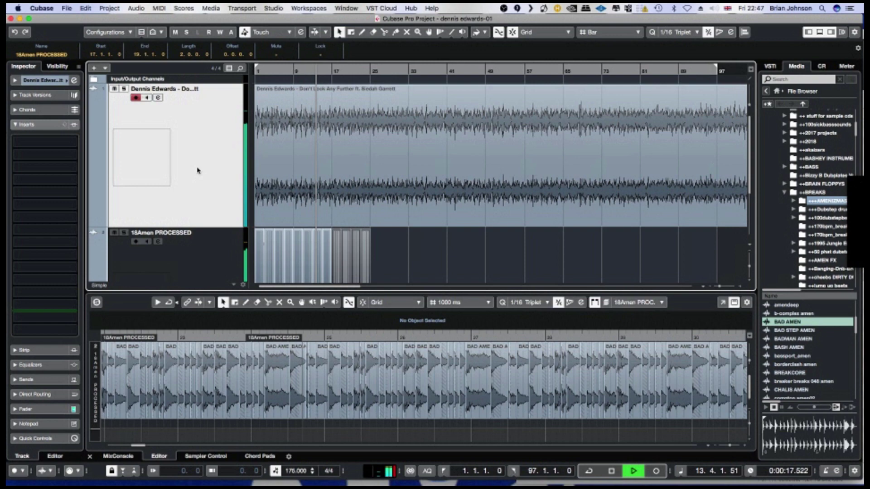
{"action": "key", "text": "g"}
{"action": "key", "text": "g"}
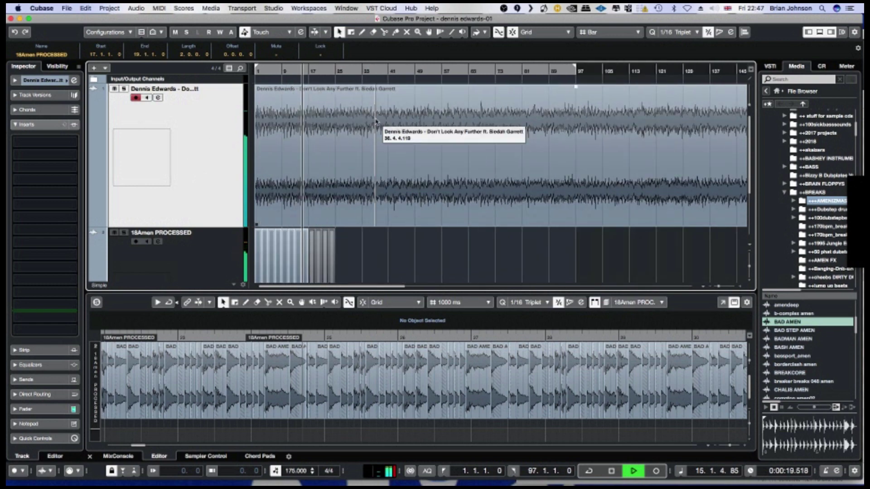
{"action": "key", "text": "h"}
{"action": "key", "text": "h"}
{"action": "key", "text": "h"}
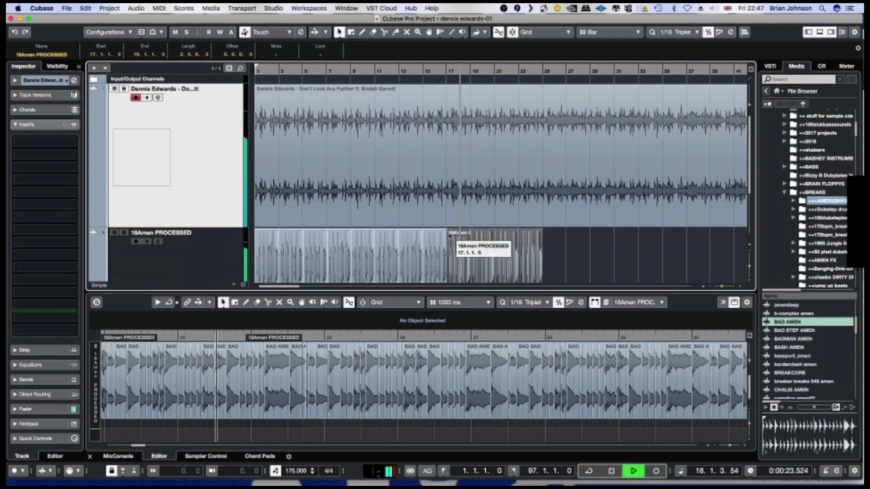
{"action": "left_click_drag", "start_coordinate": [453, 247], "coordinate": [544, 246]}
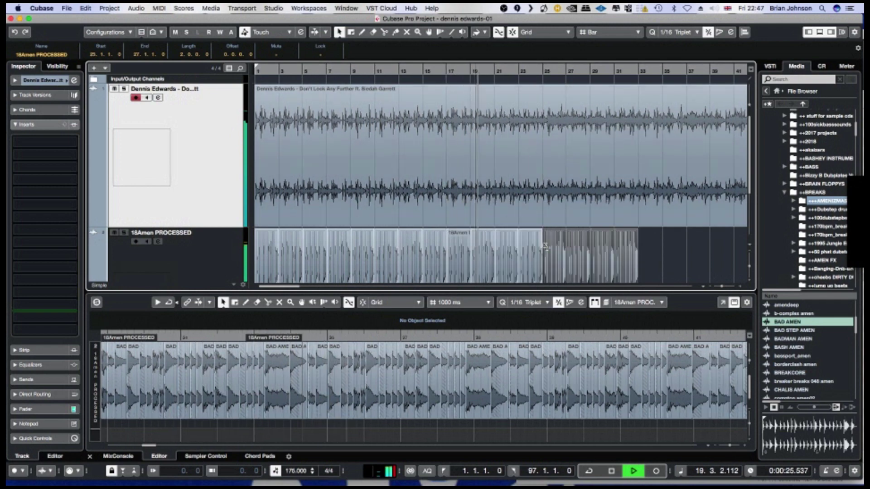
{"action": "key", "text": "g"}
{"action": "key", "text": "g"}
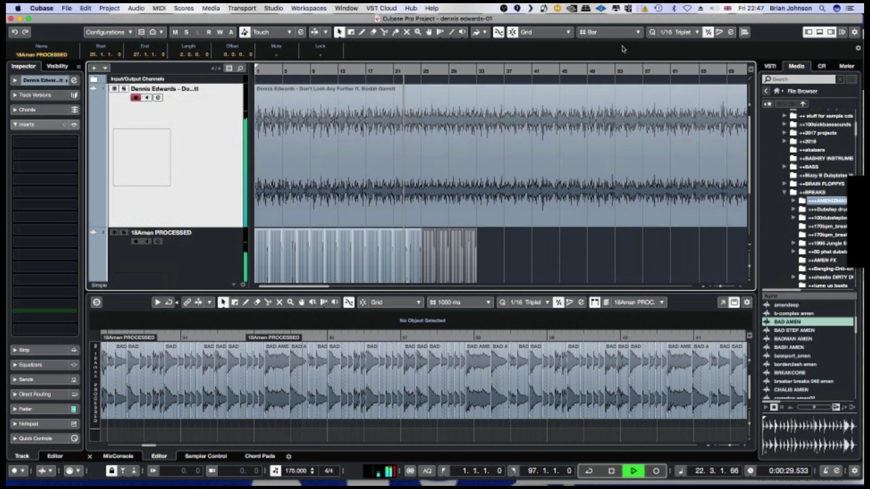
{"action": "left_click", "coordinate": [538, 254]}
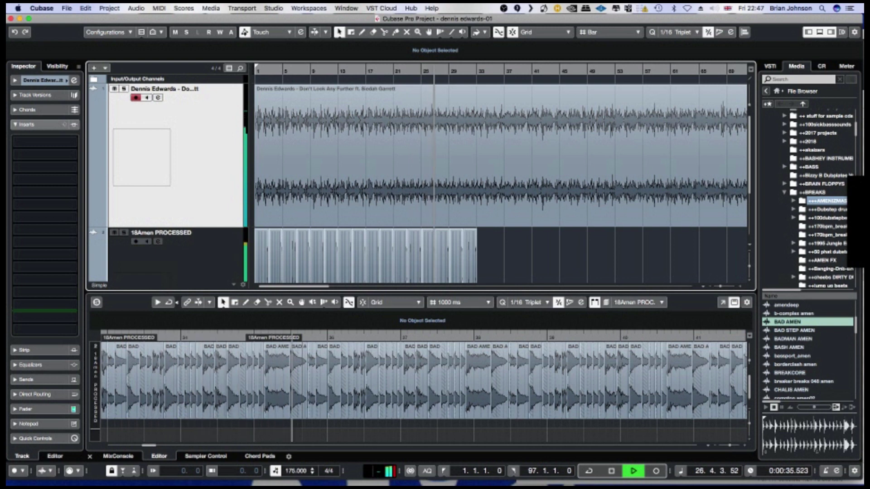
Step: Search Spotlight for quick camera and launch the Quick Camera app
{"action": "left_click", "coordinate": [821, 9]}
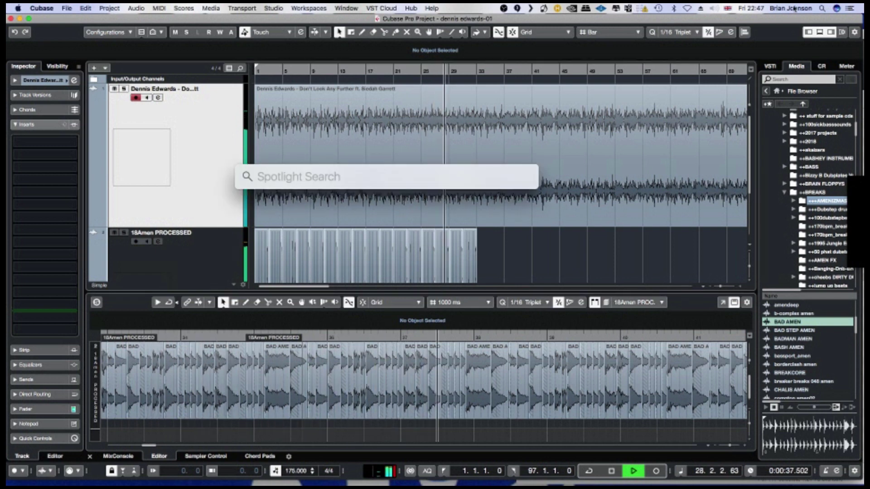
{"action": "type", "text": "quick"}
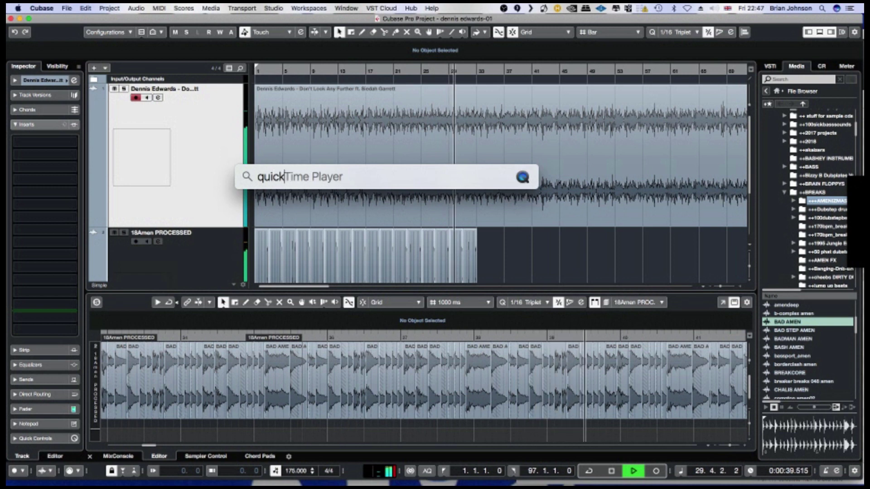
{"action": "type", "text": " camera"}
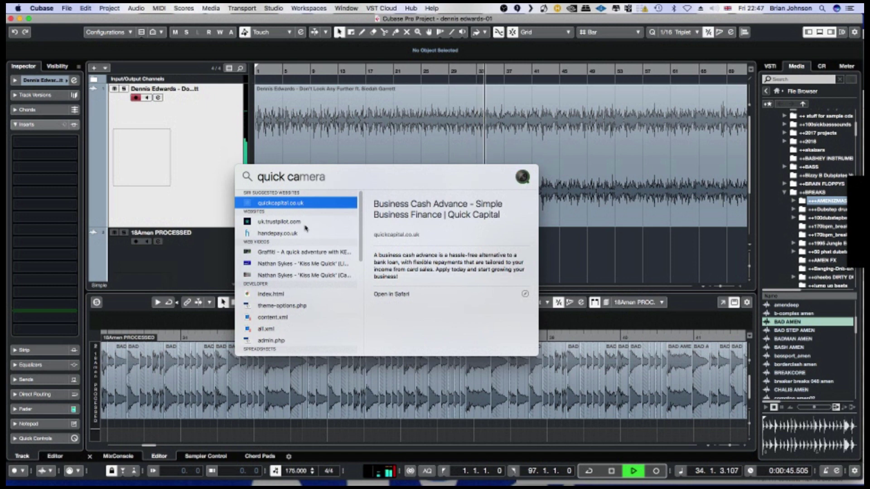
{"action": "left_click", "coordinate": [282, 204]}
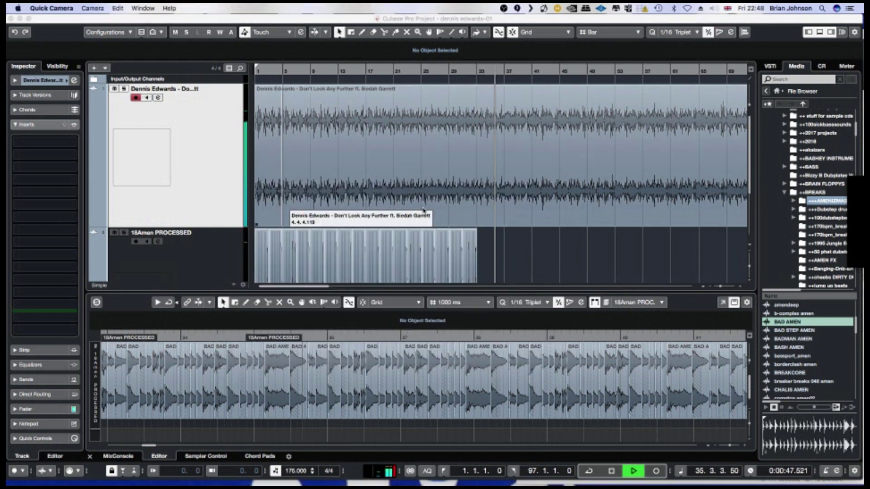
Step: Return to Cubase, select all the amen parts, and copy the whole block to bar 33
{"action": "left_click", "coordinate": [536, 254]}
{"action": "left_click", "coordinate": [416, 252]}
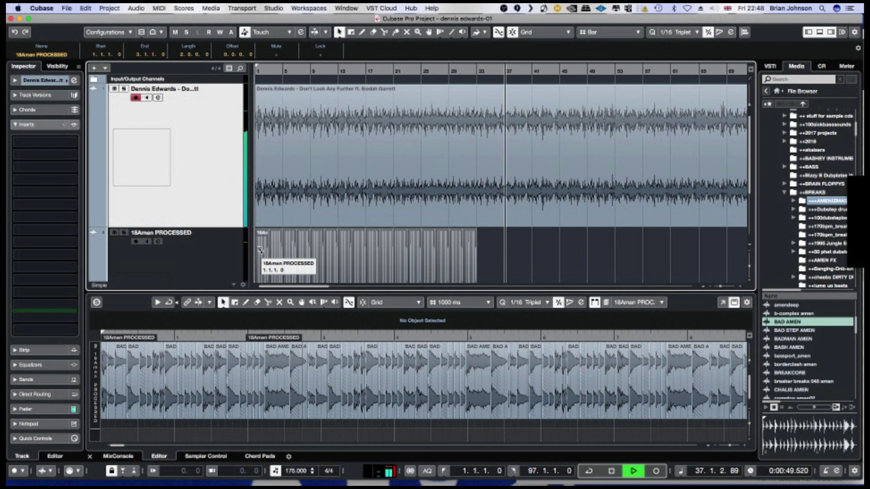
{"action": "left_click_drag", "start_coordinate": [417, 252], "coordinate": [481, 248]}
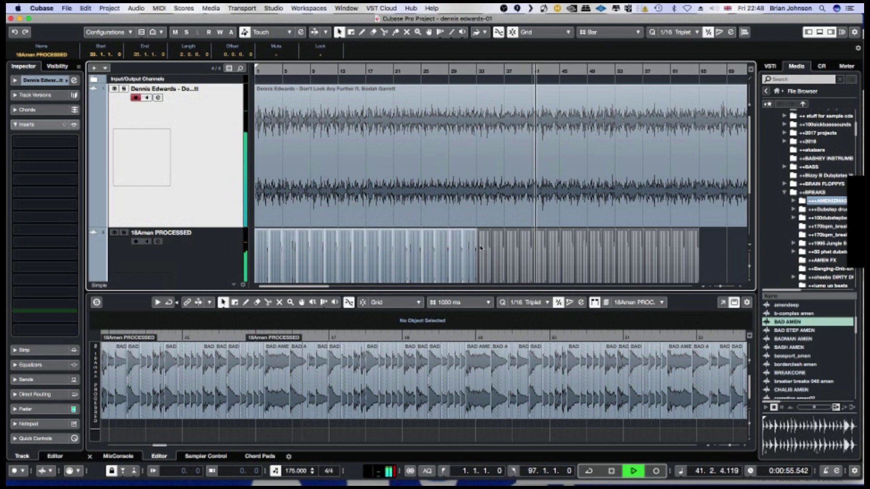
{"action": "key", "text": "h"}
{"action": "key", "text": "h"}
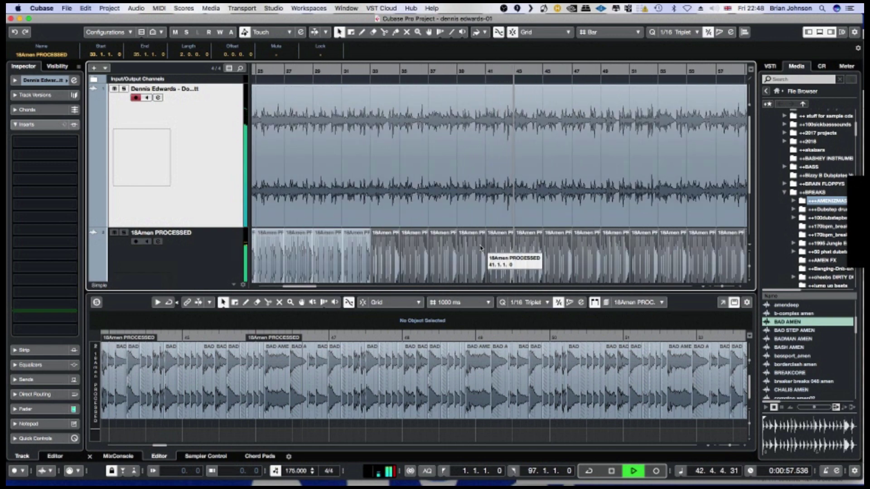
{"action": "key", "text": "g"}
{"action": "key", "text": "g"}
{"action": "key", "text": "g"}
{"action": "key", "text": "g"}
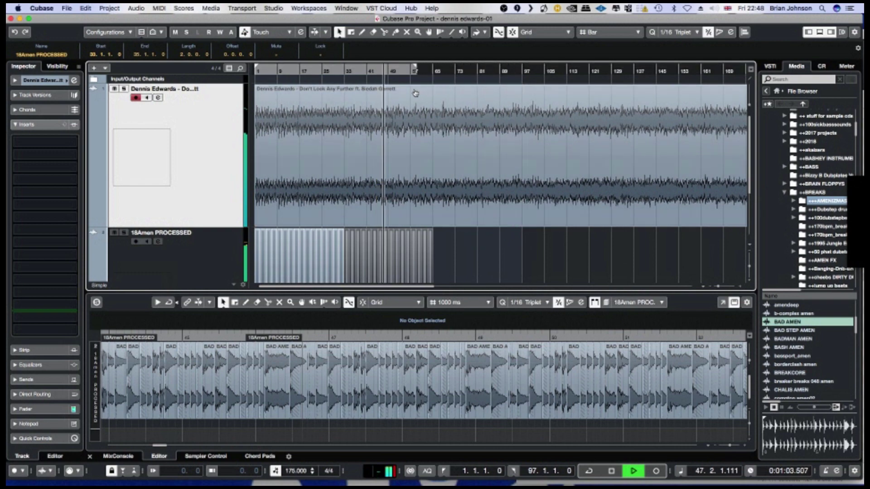
Step: Copy the selected 32-bar block of amen parts from bar 33 to bar 65
{"action": "key", "text": "h"}
{"action": "key", "text": "h"}
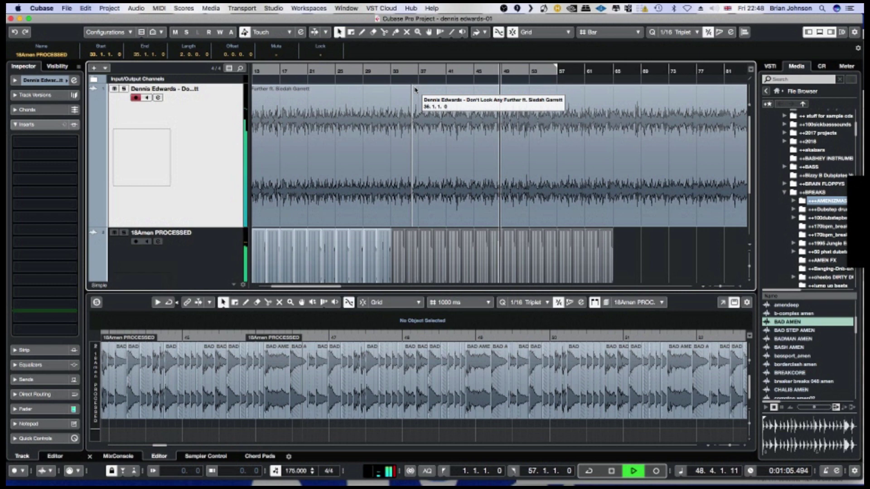
{"action": "key", "text": "g"}
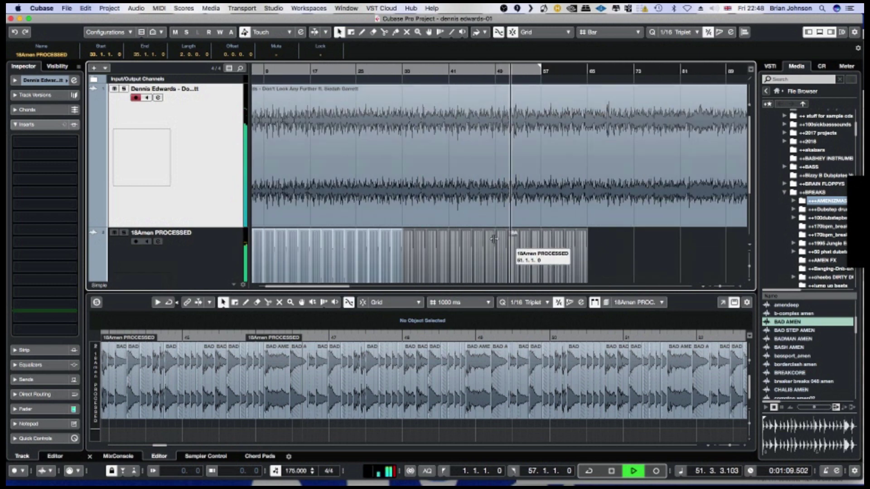
{"action": "left_click_drag", "start_coordinate": [494, 249], "coordinate": [597, 254]}
{"action": "key", "text": "g"}
{"action": "key", "text": "g"}
{"action": "key", "text": "g"}
{"action": "key", "text": "g"}
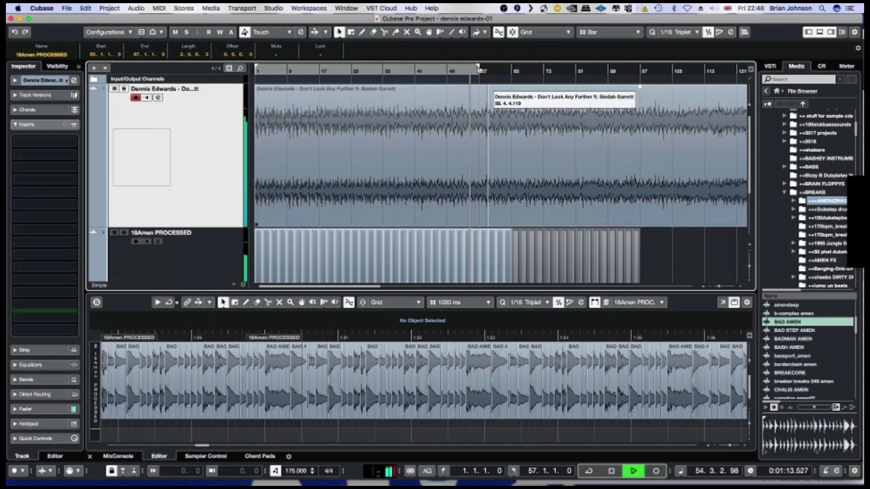
Step: Move the right locator to bar 97, copy the selected amen block to bar 97, and stop playback
{"action": "left_click_drag", "start_coordinate": [413, 64], "coordinate": [521, 68]}
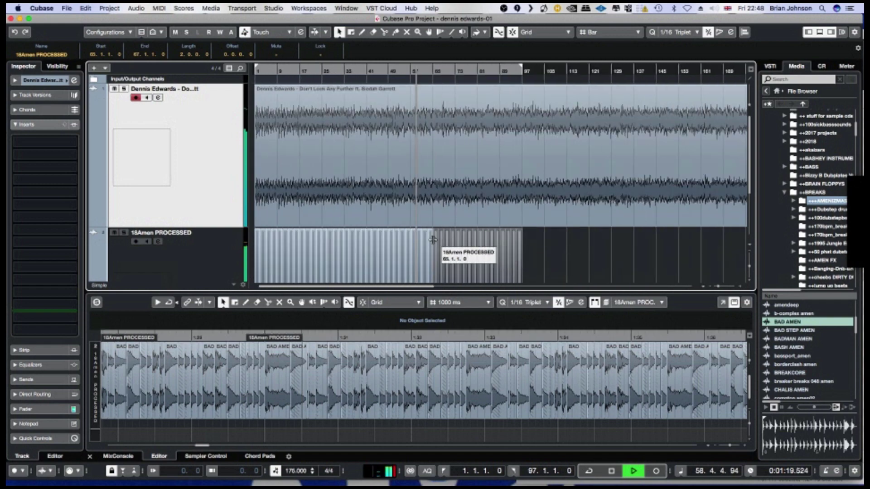
{"action": "left_click_drag", "start_coordinate": [441, 244], "coordinate": [526, 246]}
{"action": "key", "text": "space"}
Step: Play the song with the repeated amen parts from bar 1, inspect the 18Amen PROCESSED track up close, and stop
{"action": "key", "text": "period"}
{"action": "key", "text": "space"}
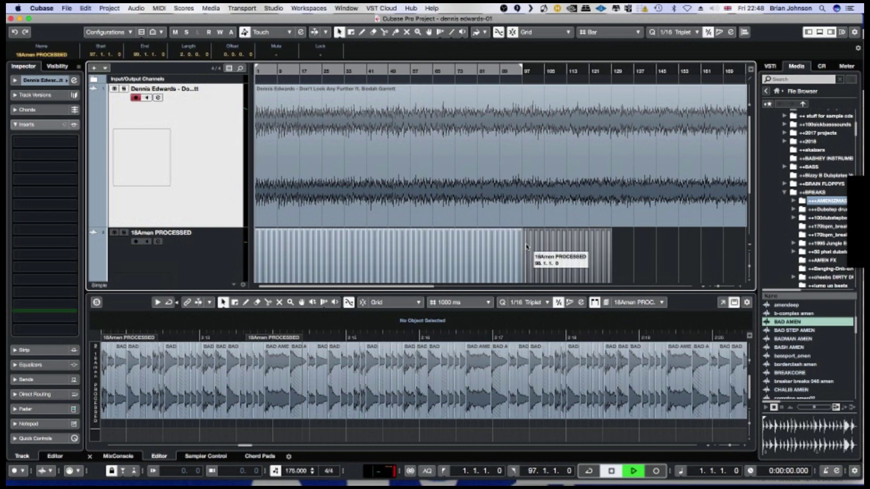
{"action": "key", "text": "h"}
{"action": "key", "text": "h"}
{"action": "key", "text": "h"}
{"action": "key", "text": "h"}
{"action": "key", "text": "h"}
{"action": "key", "text": "h"}
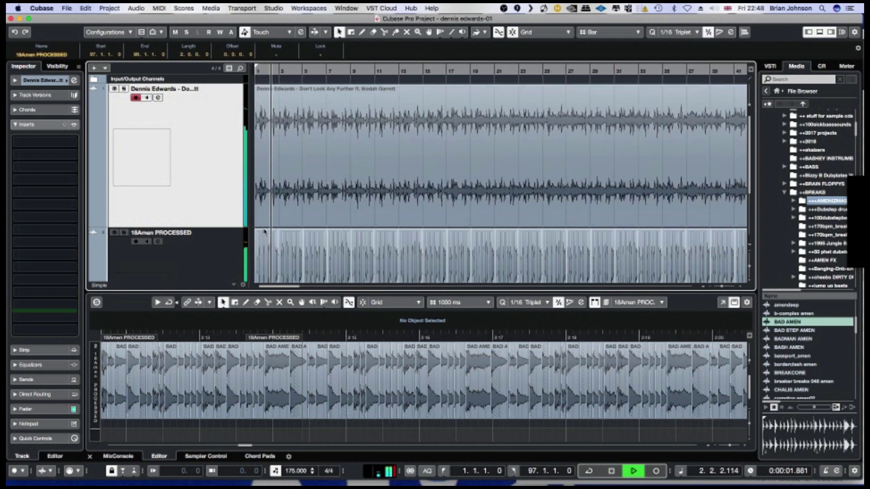
{"action": "scroll", "coordinate": [394, 158], "scroll_direction": "down", "scroll_amount": 5}
{"action": "key", "text": "space"}
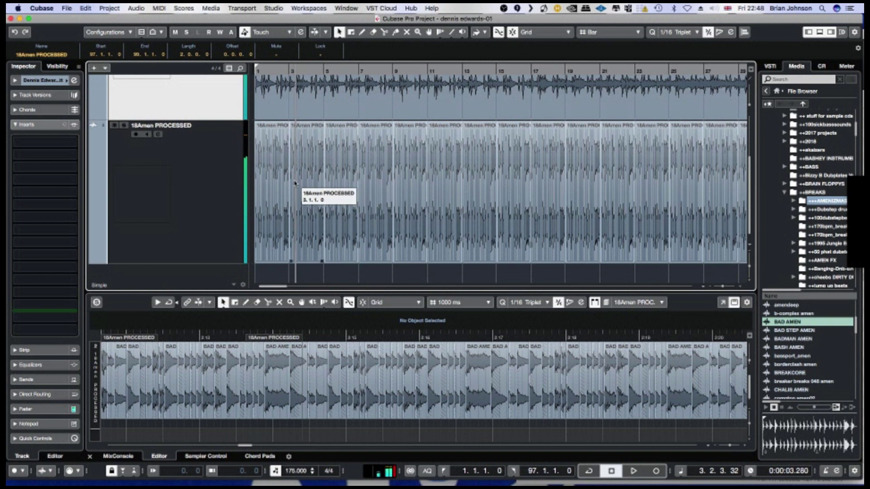